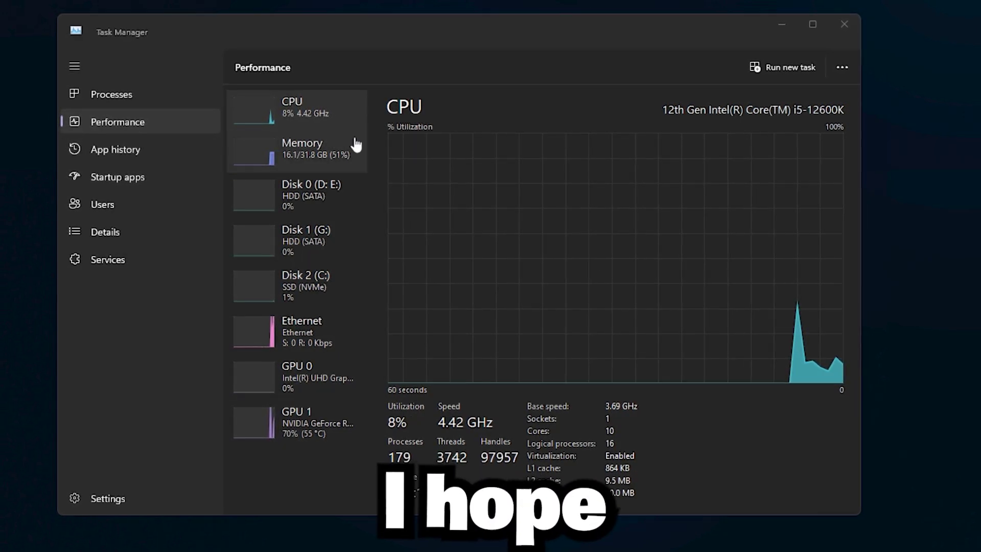
- Review the memory, NVIDIA graphics card and CPU usage graphs in Task Manager's Performance view
left_click(310, 160)
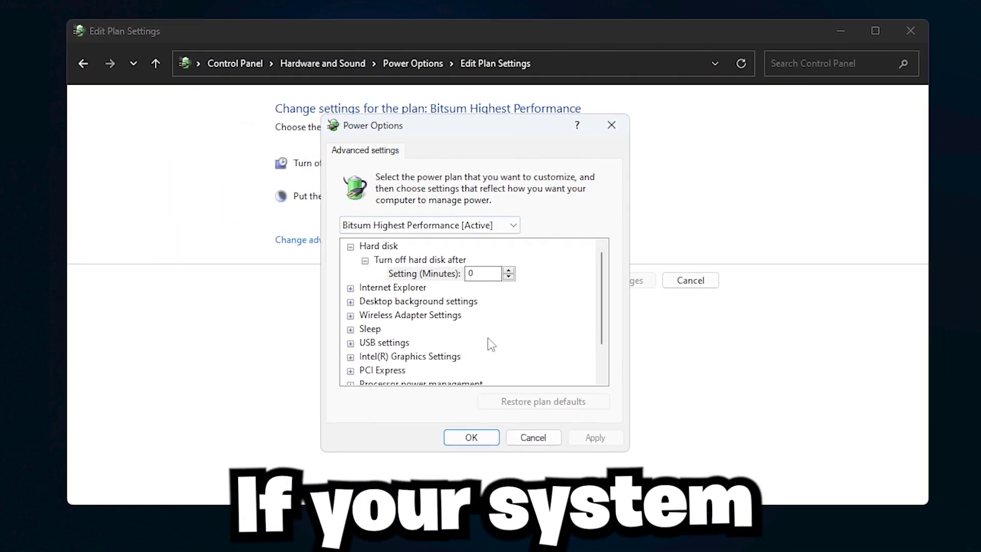
scroll(489, 339, "down", 1)
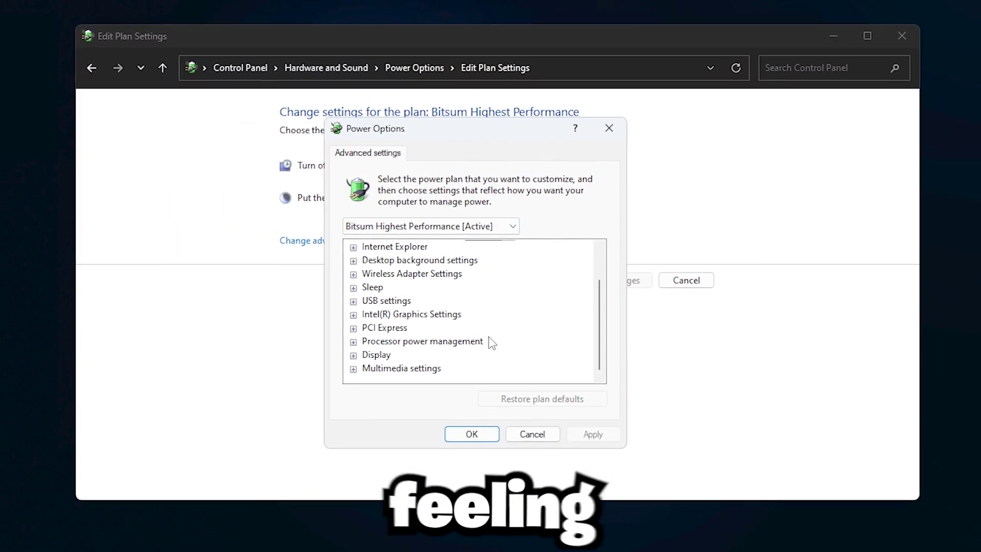
scroll(492, 341, "up", 1)
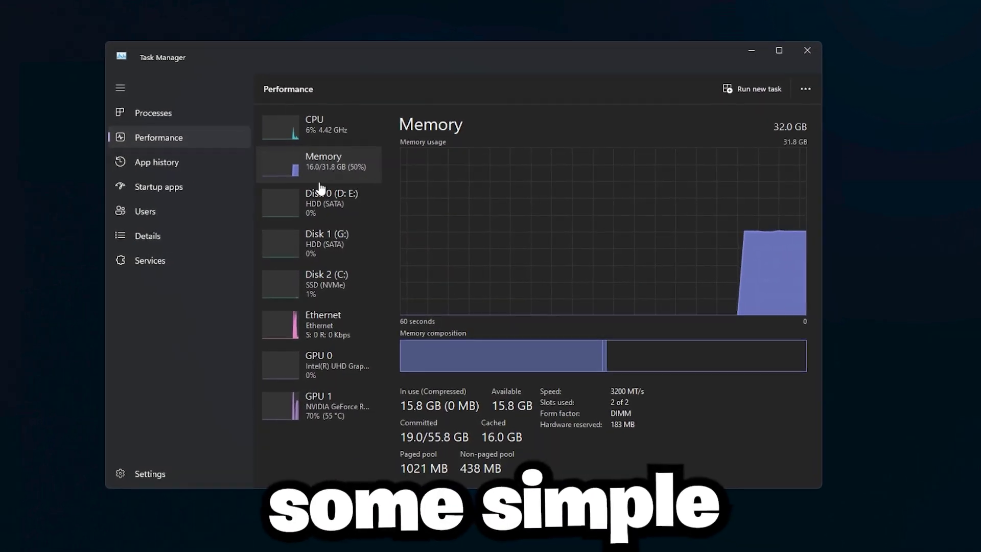
left_click(318, 407)
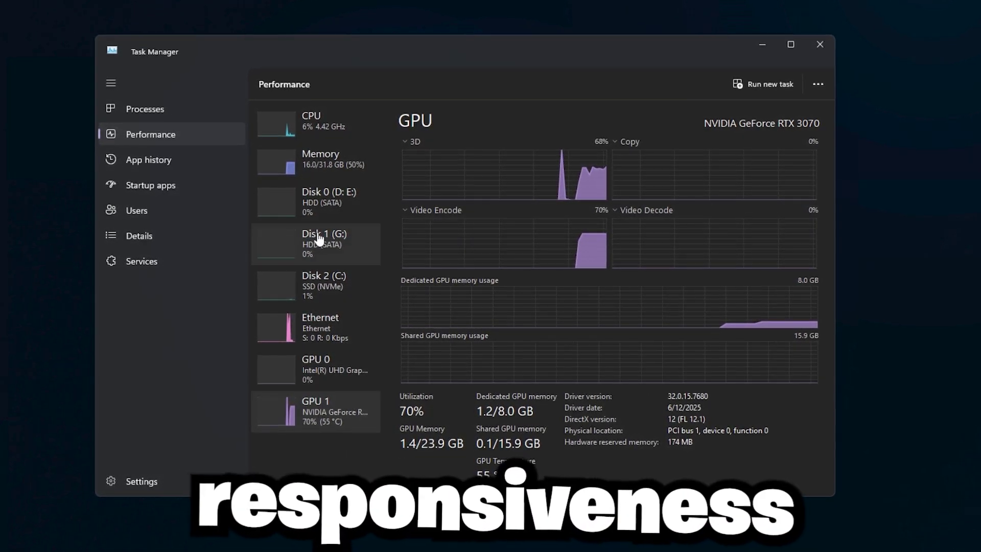
left_click(323, 132)
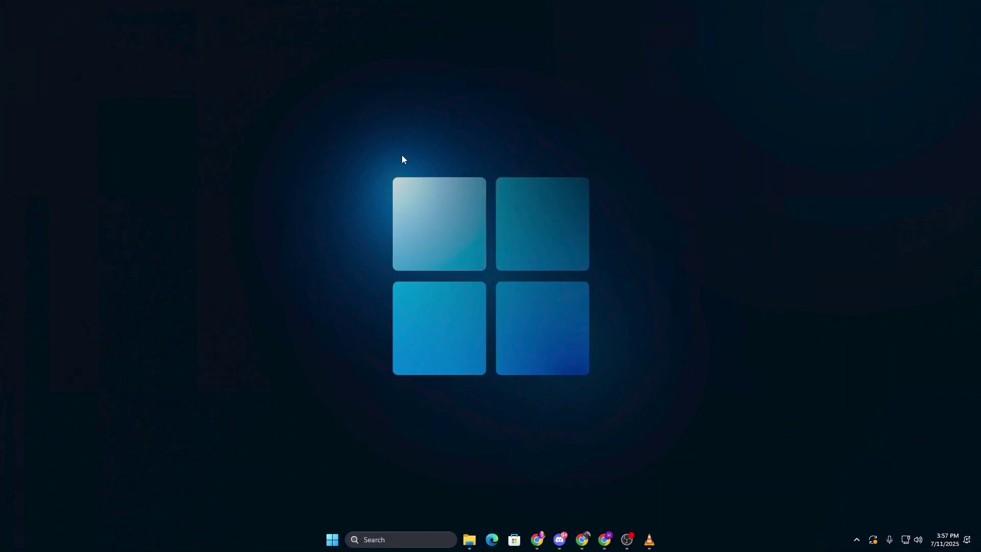
- Search Windows for 'power' and open 'Choose a power plan'
left_click(378, 539)
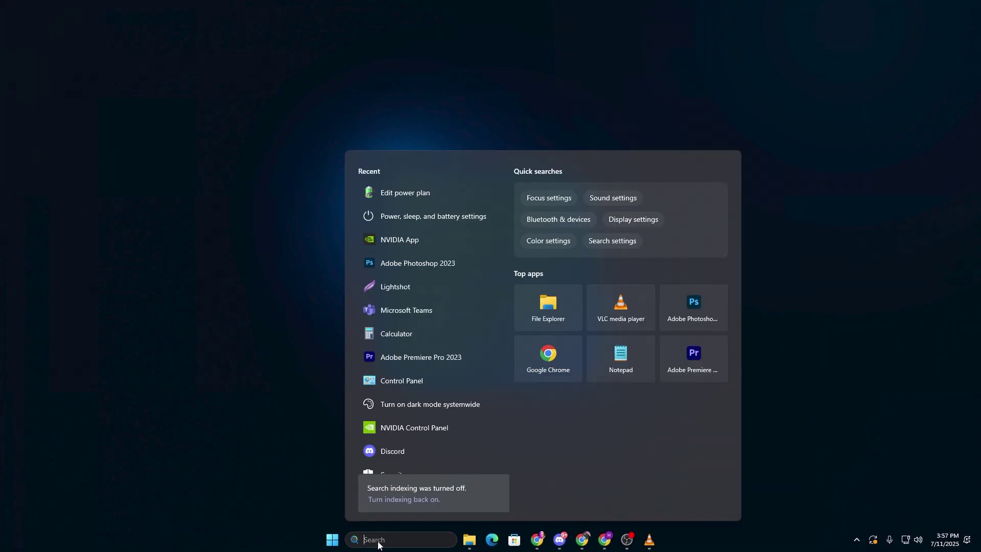
type("power")
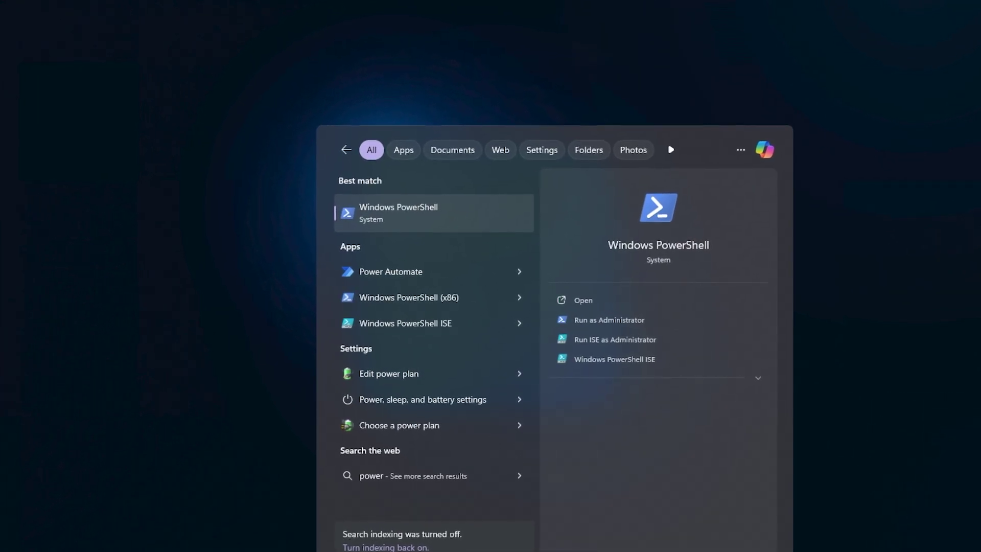
left_click(413, 429)
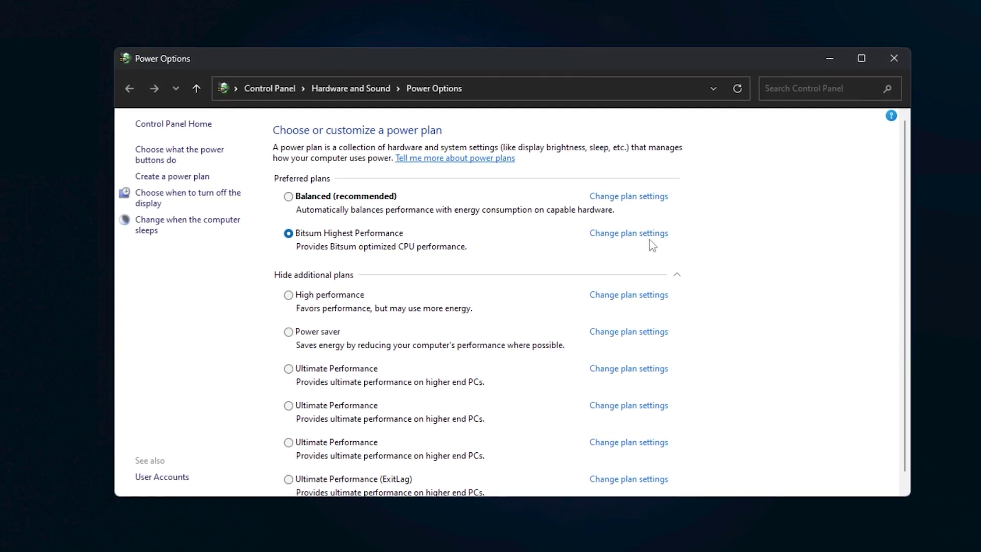
- From the Bitsum Highest Performance plan, open advanced settings and switch the edited plan to High performance
left_click(628, 237)
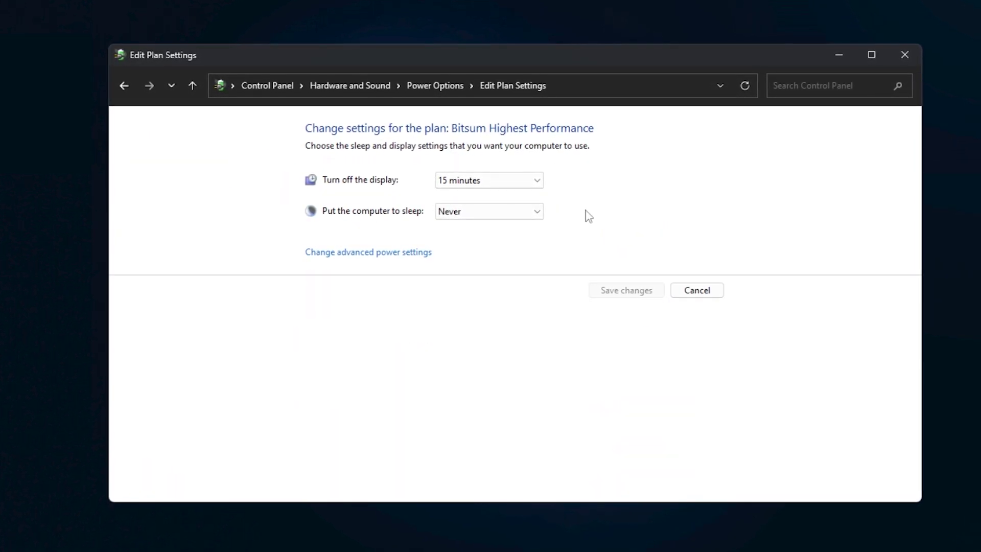
left_click(366, 254)
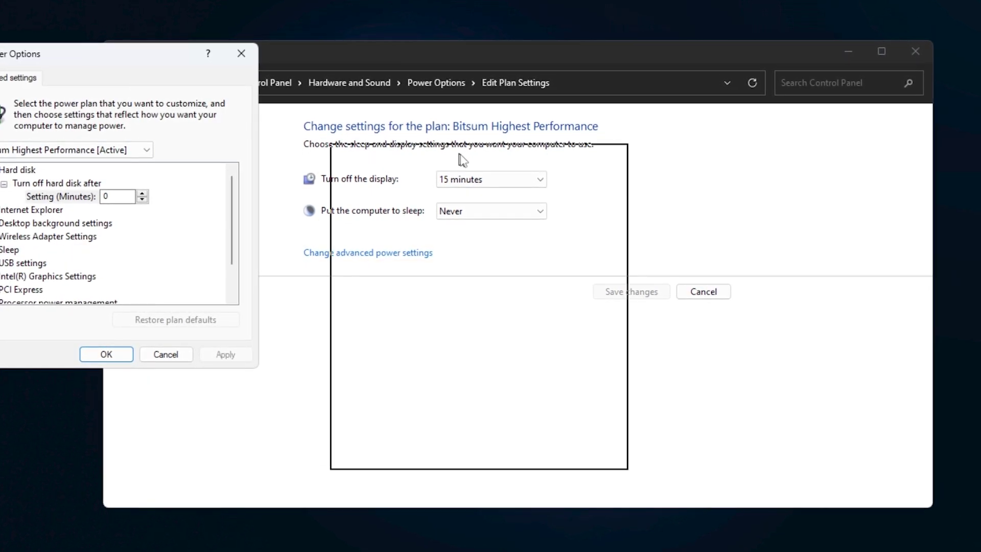
left_click_drag(463, 160, 479, 146)
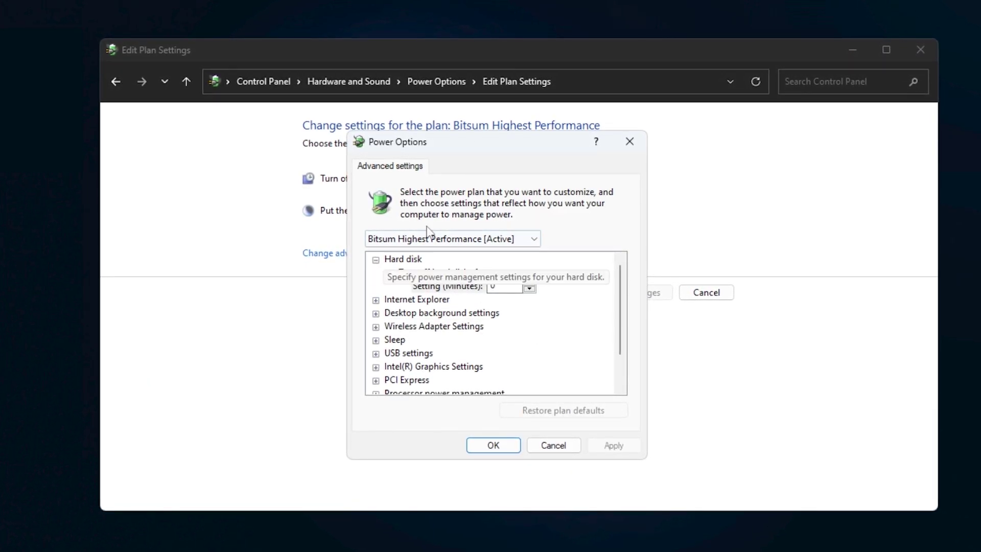
scroll(512, 353, "down", 1)
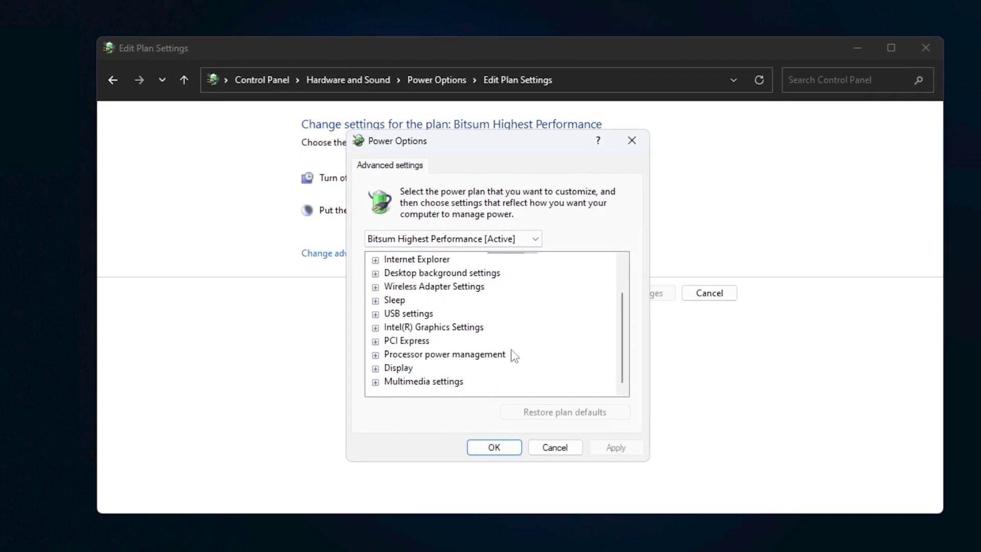
scroll(511, 353, "up", 1)
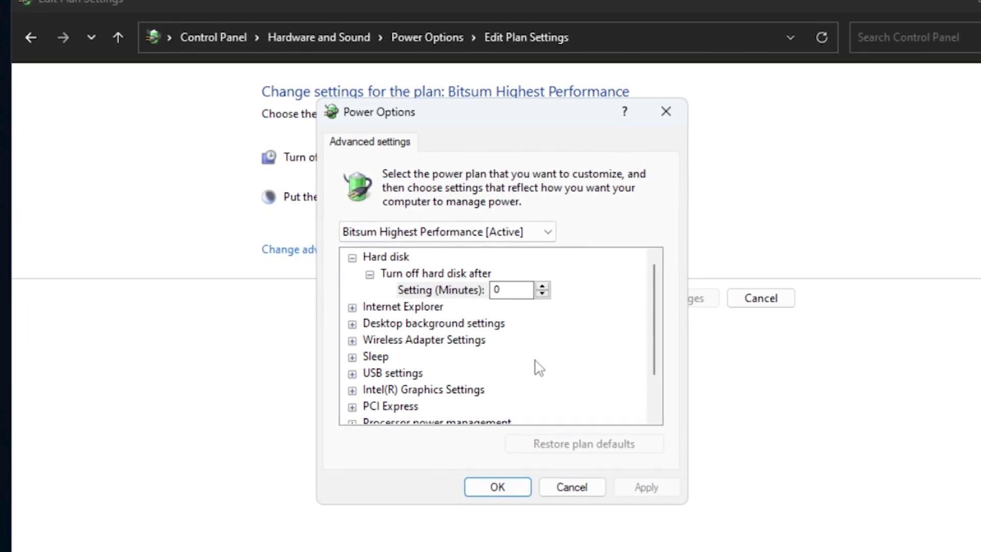
left_click(511, 231)
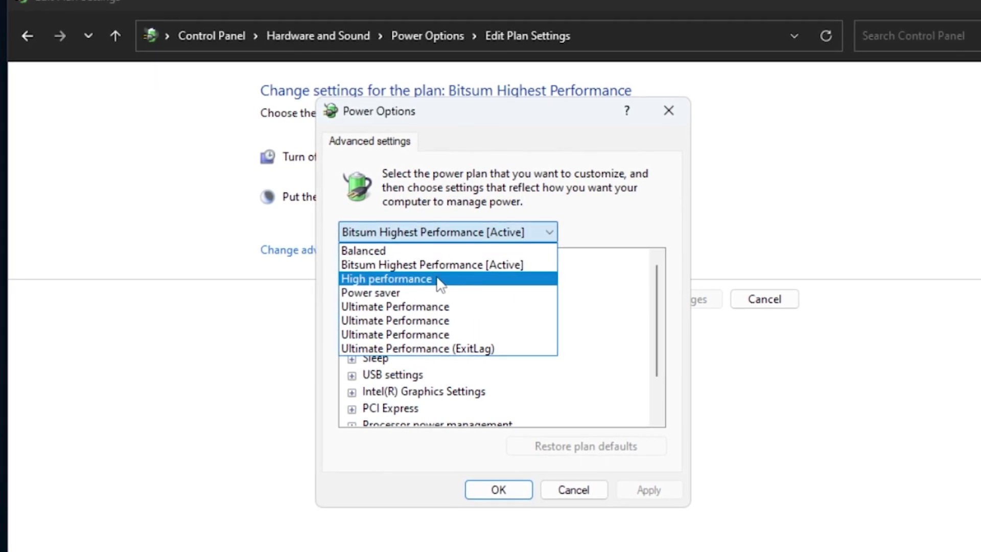
left_click(389, 279)
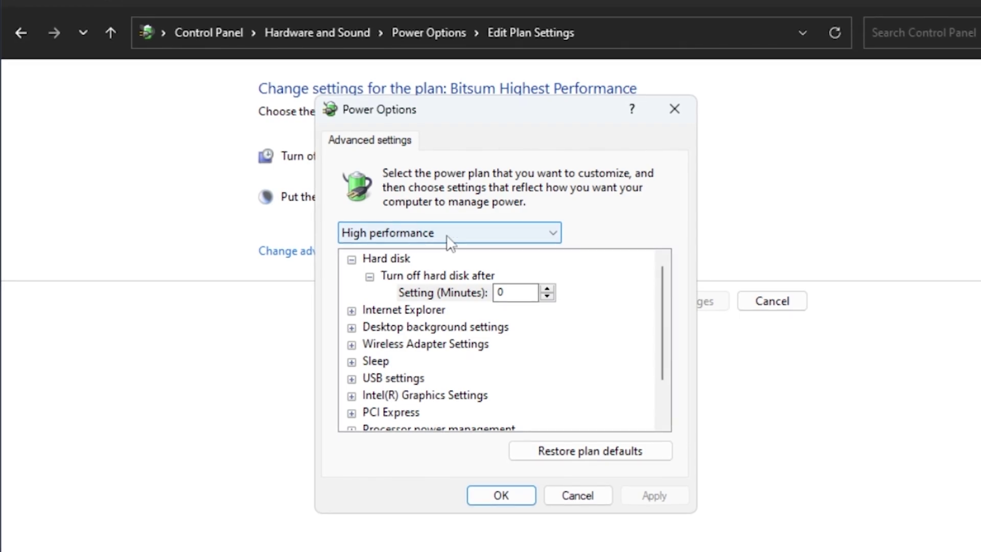
left_click(516, 238)
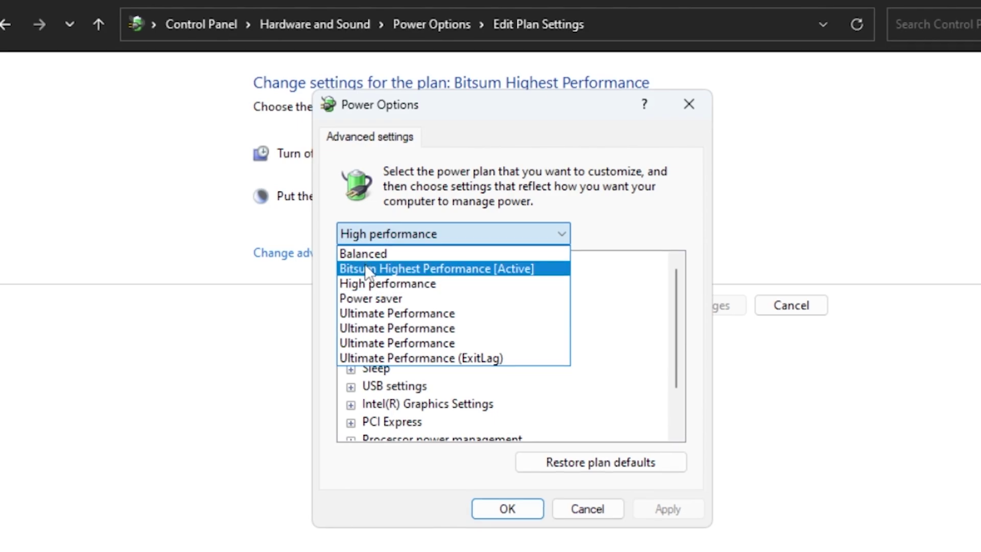
left_click(409, 286)
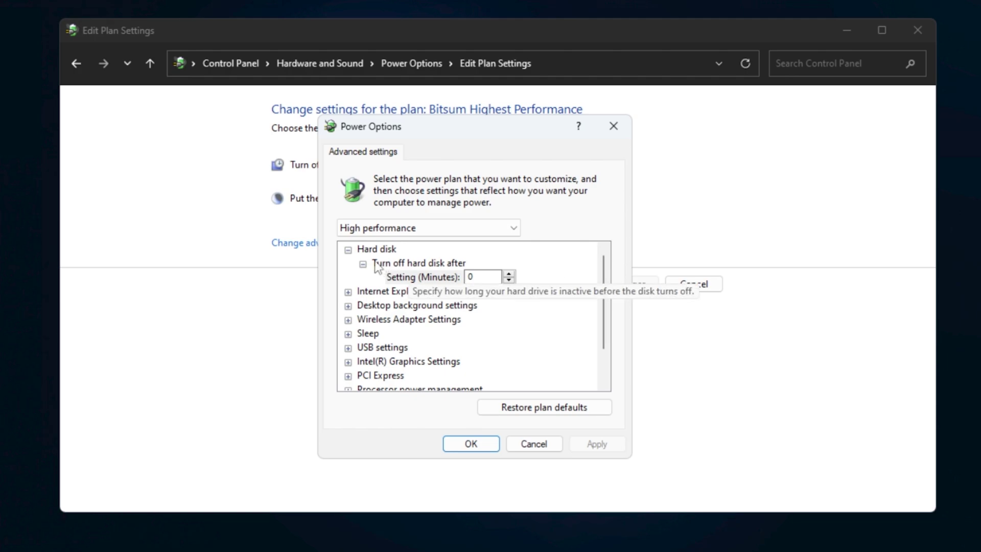
- Set High performance processor power management to minimum 0% and maximum 100%, and confirm with OK
scroll(456, 293, "down", 1)
scroll(460, 299, "up", 1)
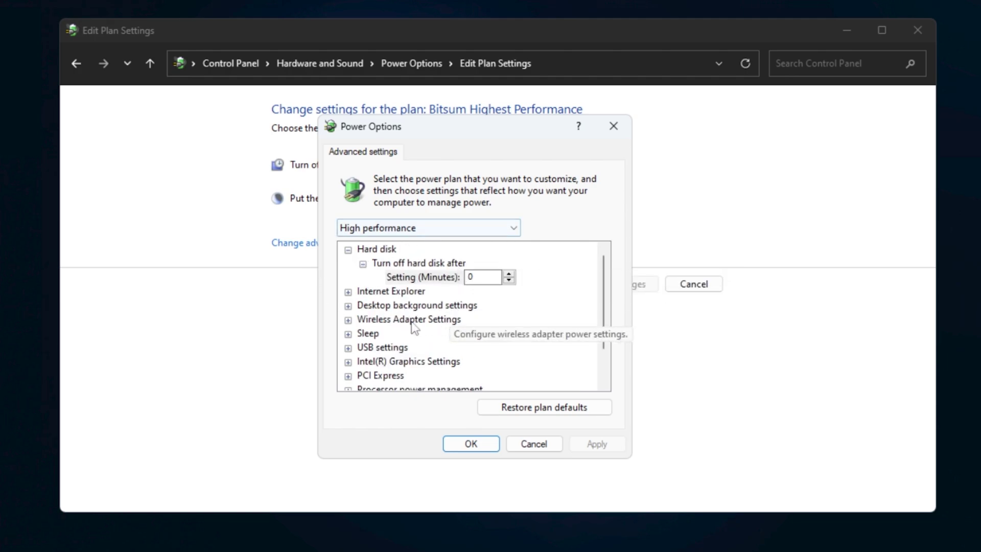
scroll(429, 285, "down", 1)
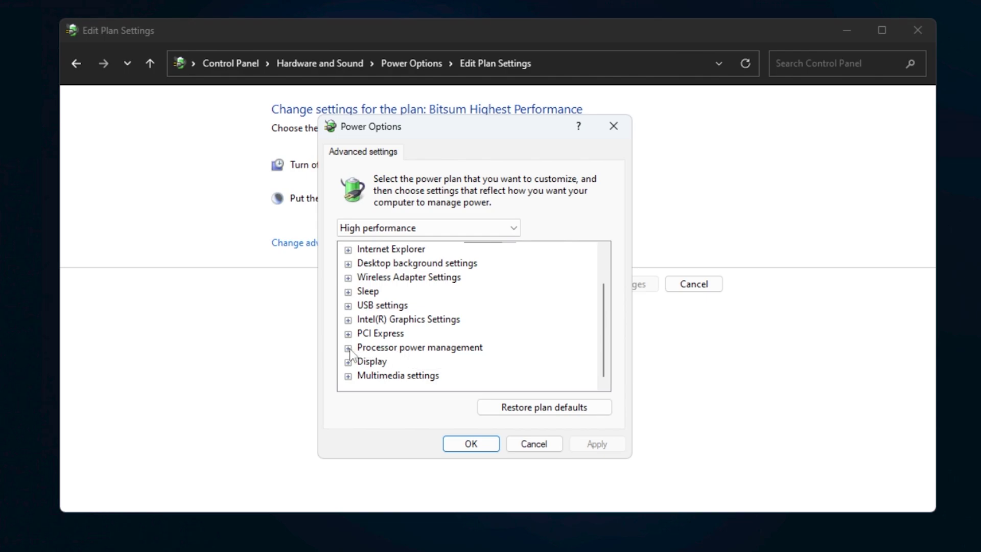
scroll(375, 349, "down", 1)
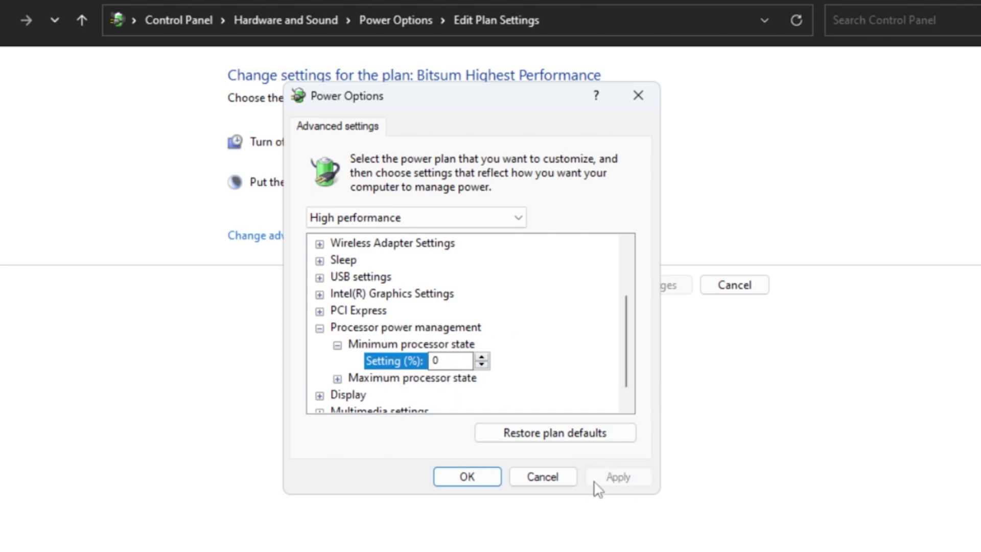
left_click(391, 378)
scroll(495, 342, "up", 1)
scroll(498, 343, "down", 1)
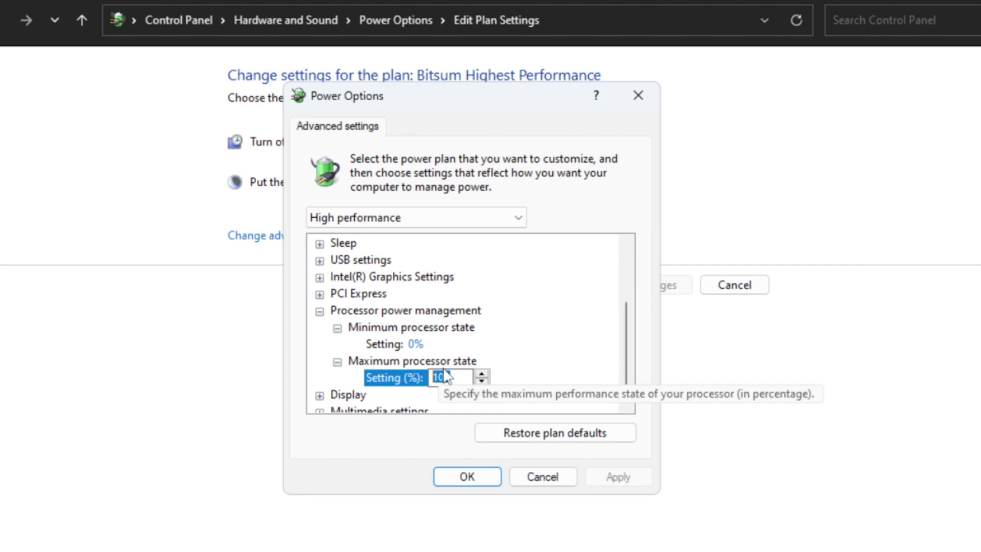
left_click(467, 477)
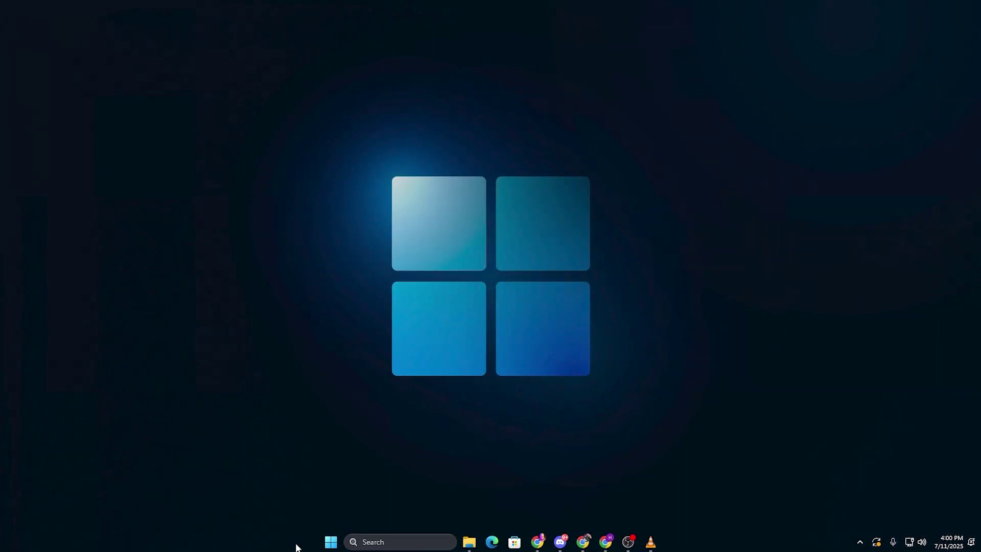
- Launch Task Manager from the Start button's right-click menu and show the Startup apps list
right_click(328, 544)
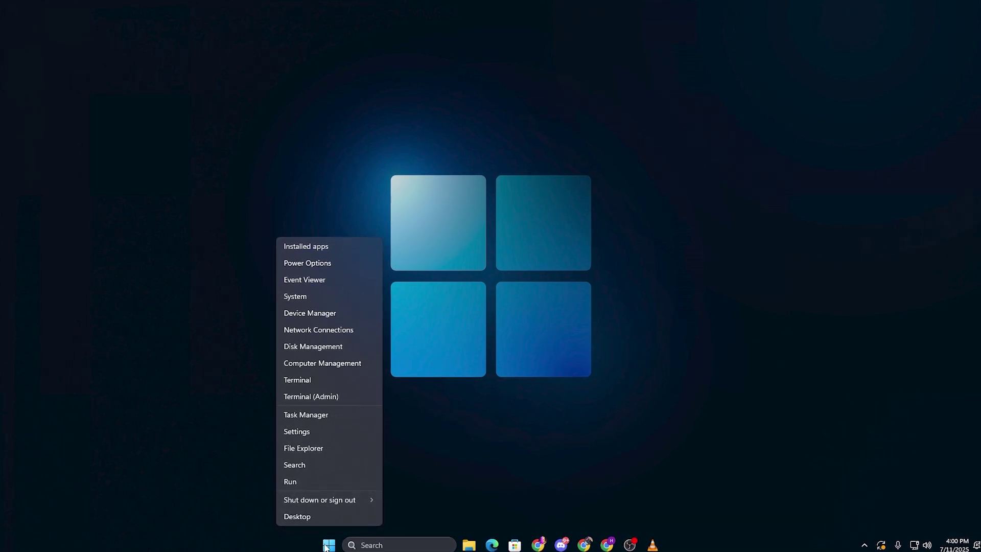
left_click(306, 416)
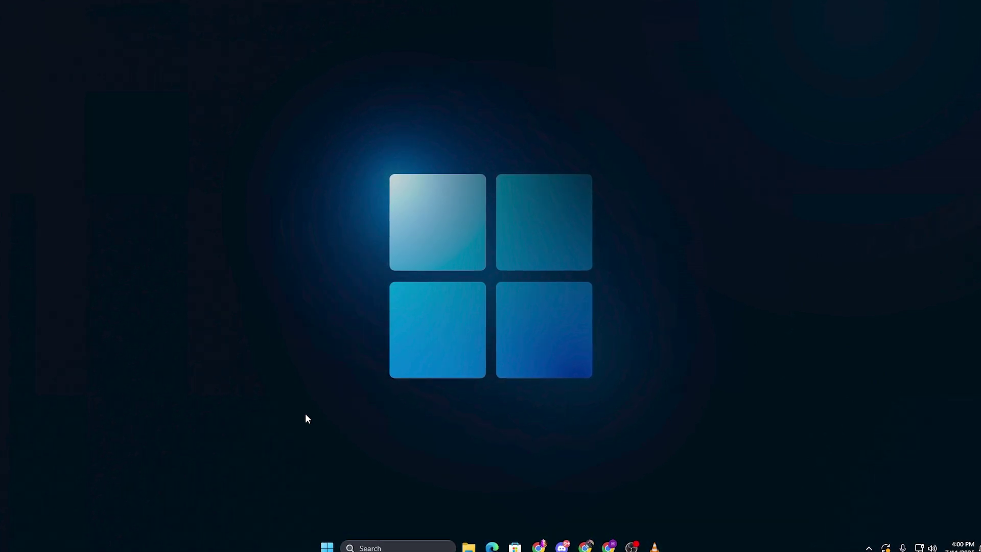
left_click(204, 197)
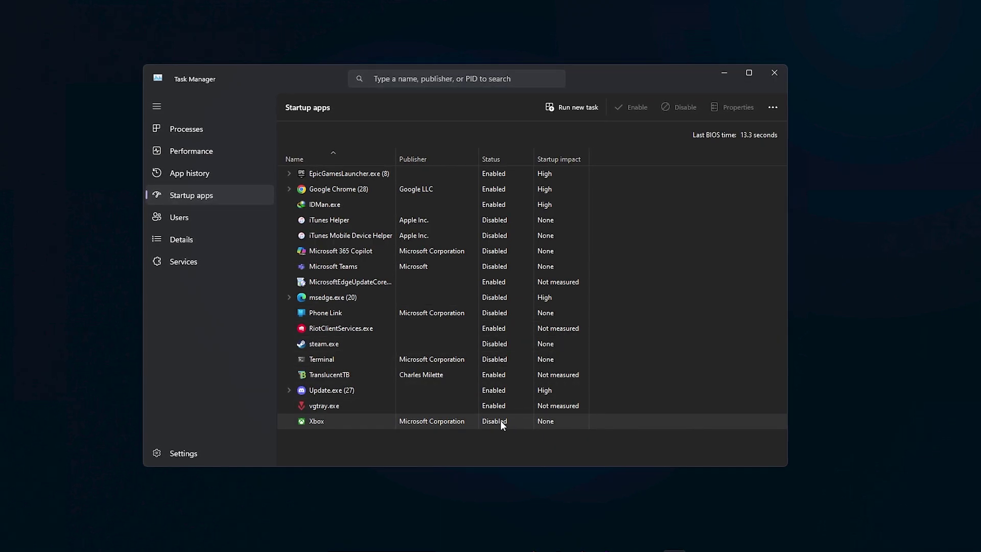
- Sort the startup apps by Status and disable IDMan.exe from launching at startup
left_click(492, 160)
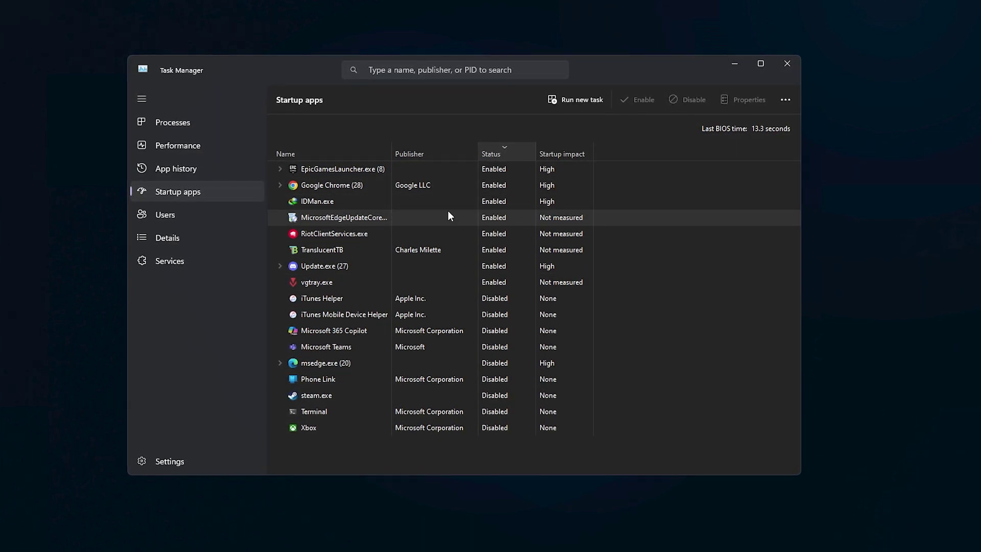
right_click(497, 201)
left_click(527, 209)
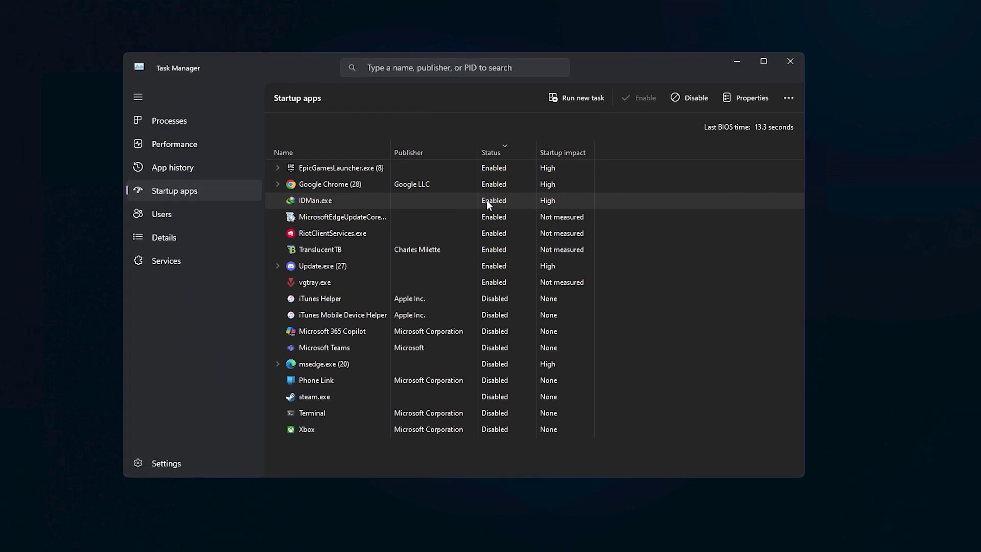